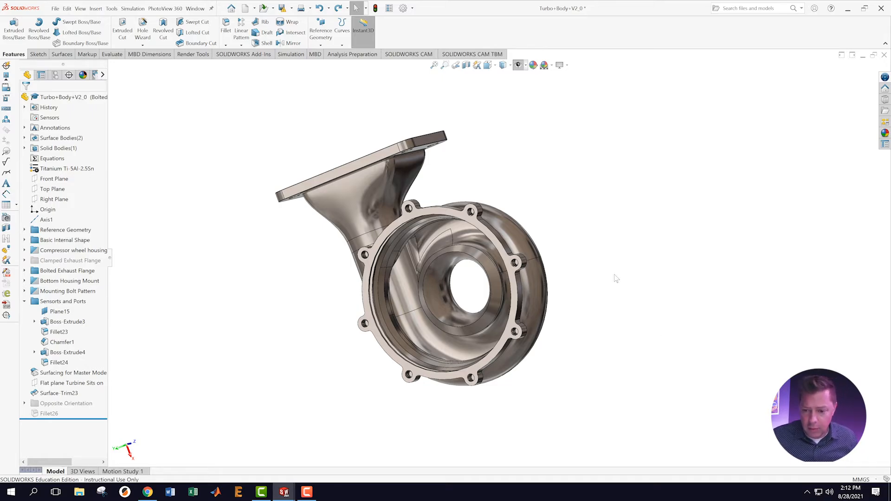
# Create a new part document
pyautogui.moveTo(542, 194); pyautogui.dragTo(516, 371, button='middle')
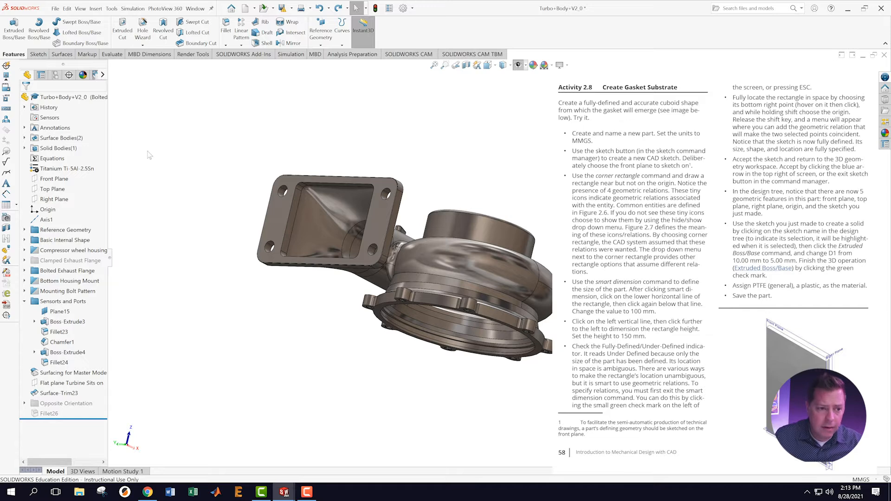
pyautogui.click(56, 9)
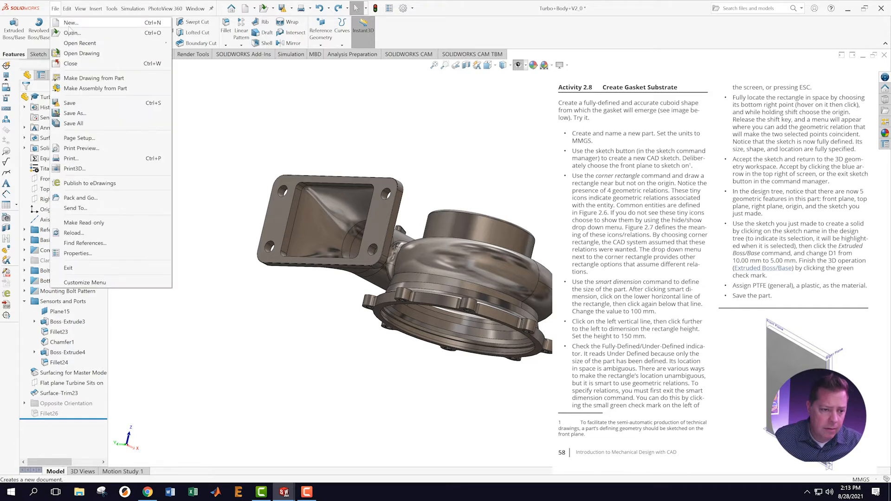
pyautogui.click(71, 23)
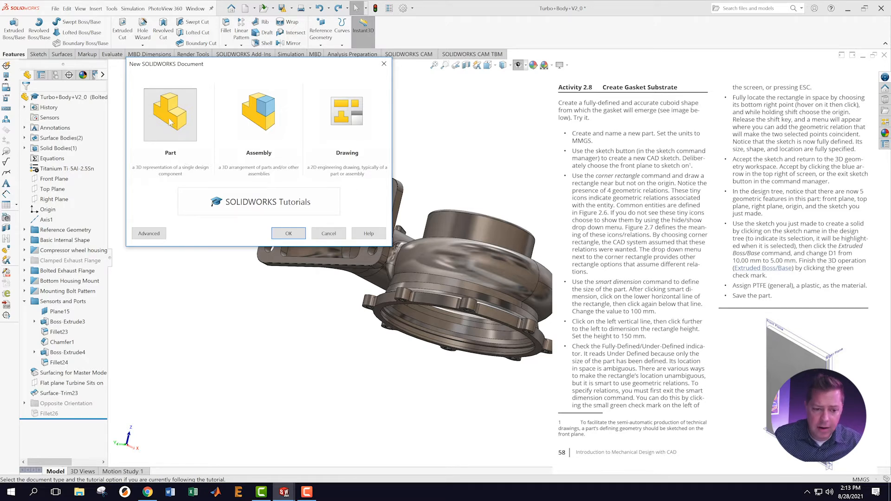
pyautogui.click(287, 233)
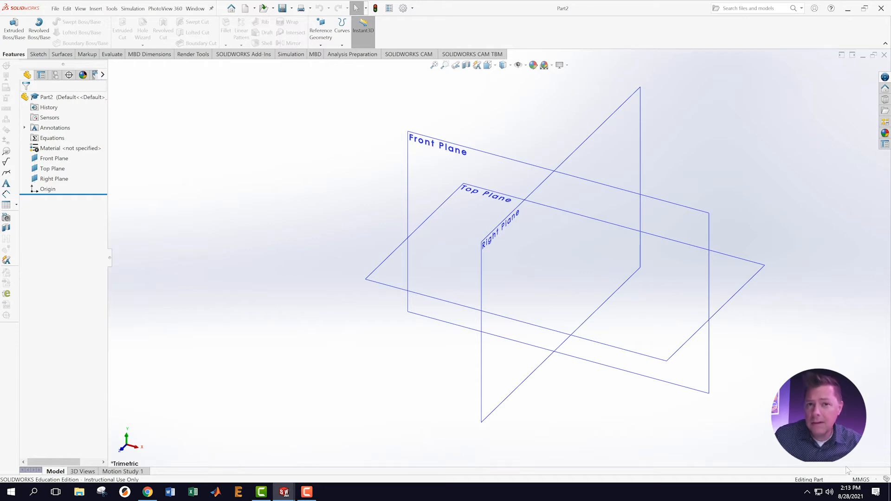
# Save the new part in the MDB_F21 folder under the name a28
pyautogui.click(55, 9)
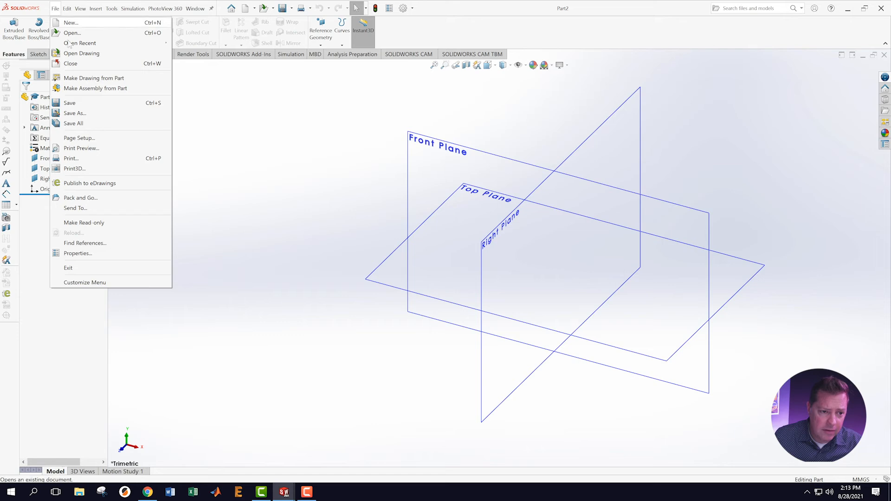
pyautogui.click(74, 113)
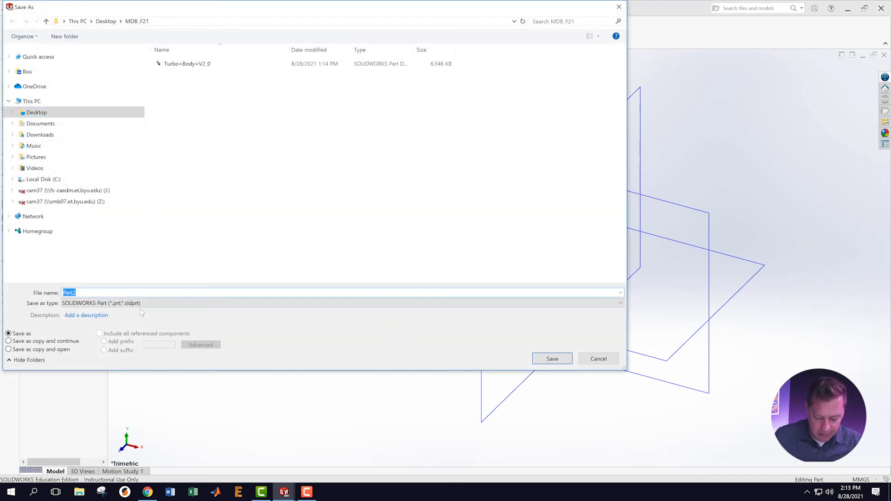
pyautogui.write('a28')
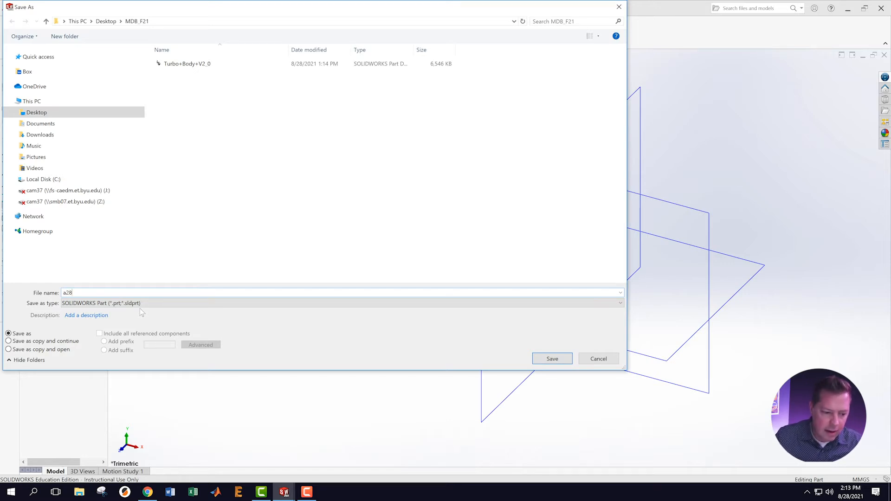
pyautogui.click(552, 359)
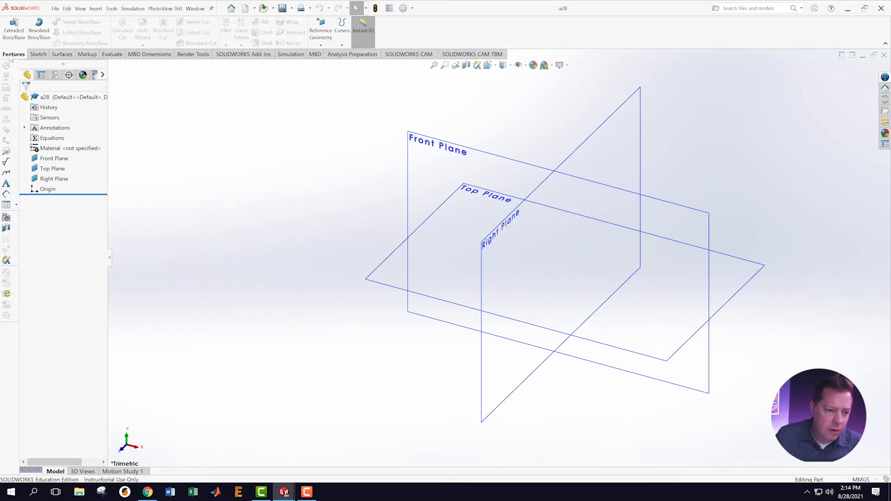
# Start a new sketch on the Front Plane
pyautogui.click(39, 54)
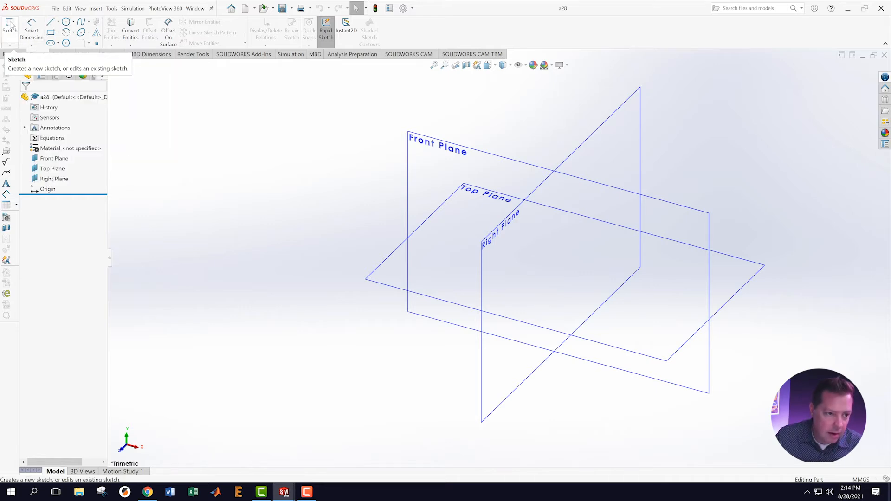
pyautogui.click(11, 25)
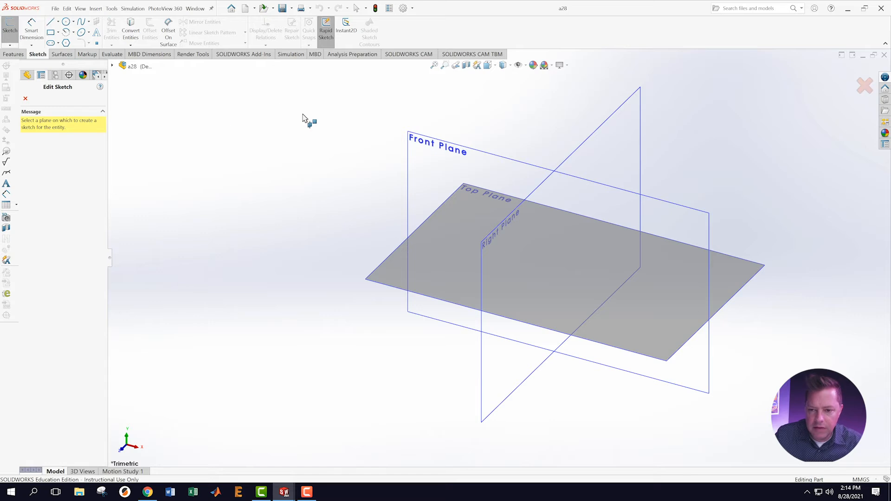
pyautogui.click(527, 66)
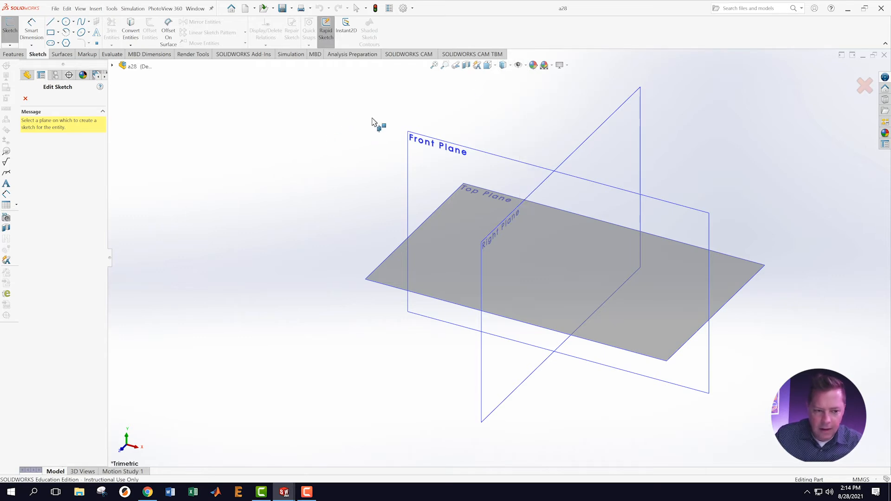
pyautogui.click(410, 139)
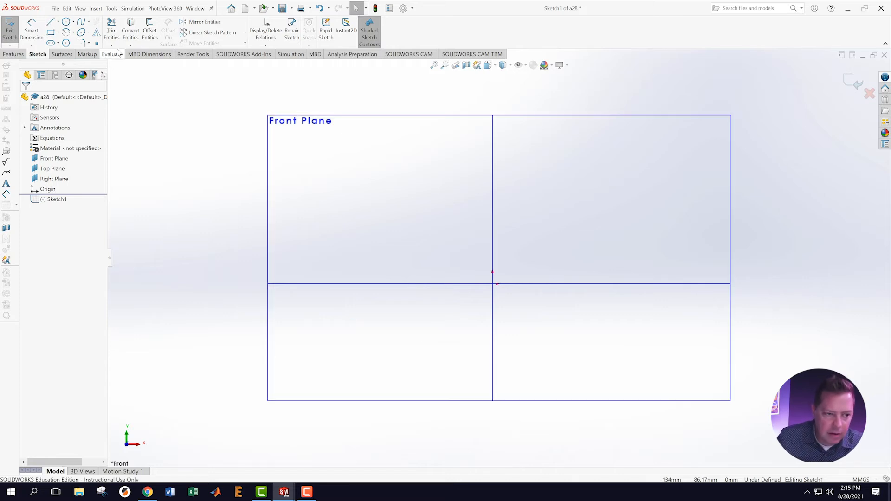
# Sketch a corner rectangle about 59 mm wide and 45 mm high that encloses the origin
pyautogui.click(51, 34)
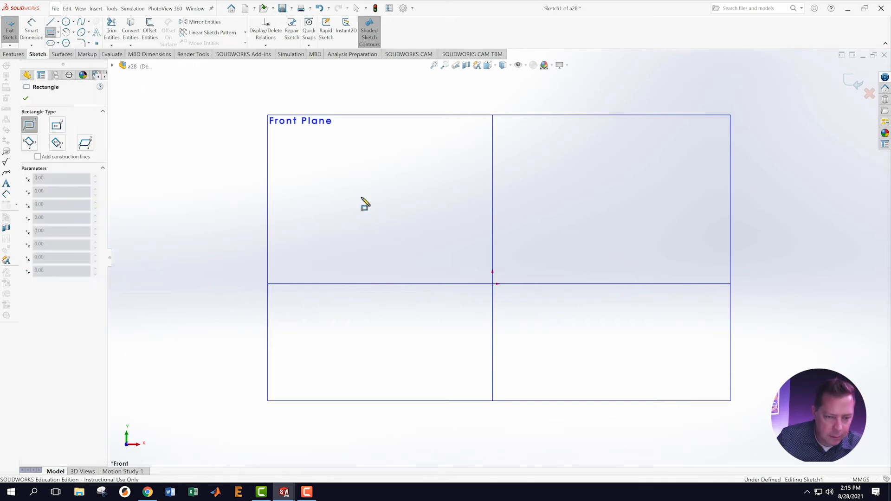
pyautogui.click(420, 197)
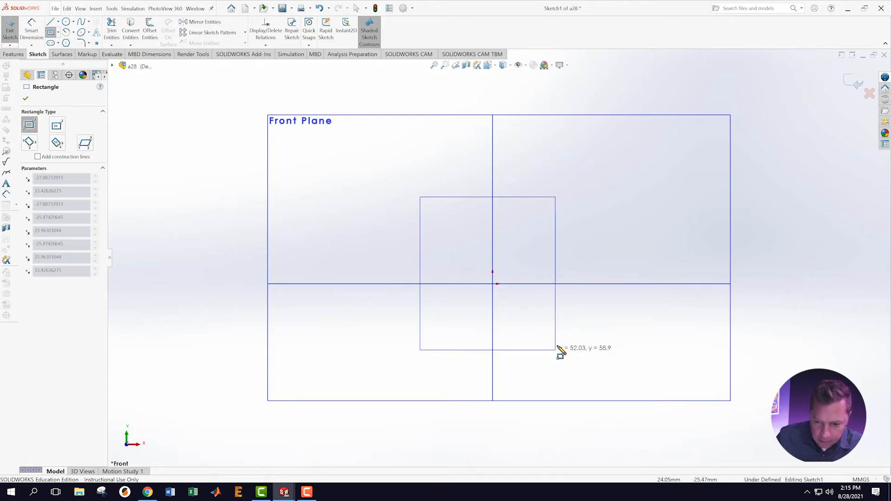
pyautogui.click(575, 314)
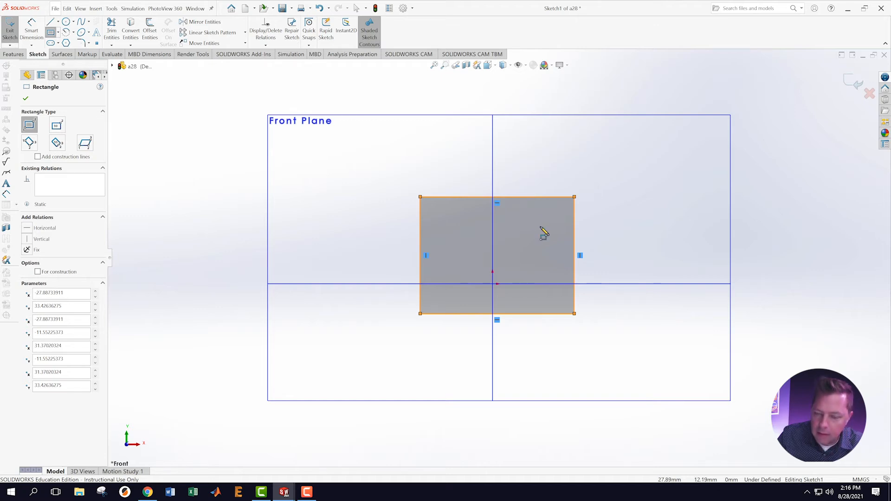
pyautogui.click(526, 66)
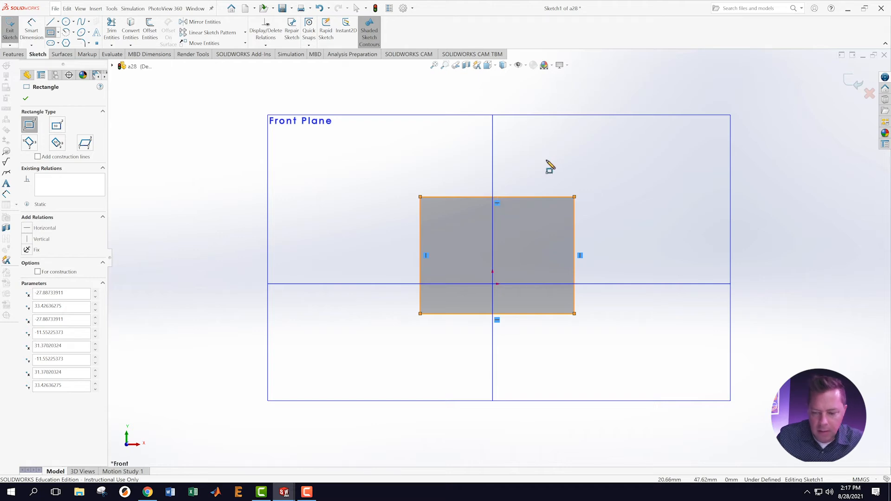
pyautogui.press('Escape')
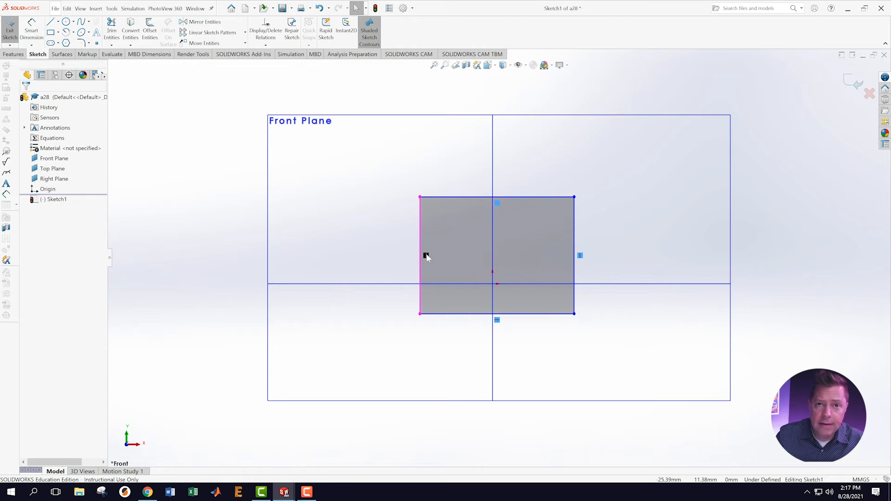
# Sketch a slanted line about 43 mm long outside the rectangle's upper-left corner and delete it
pyautogui.click(50, 23)
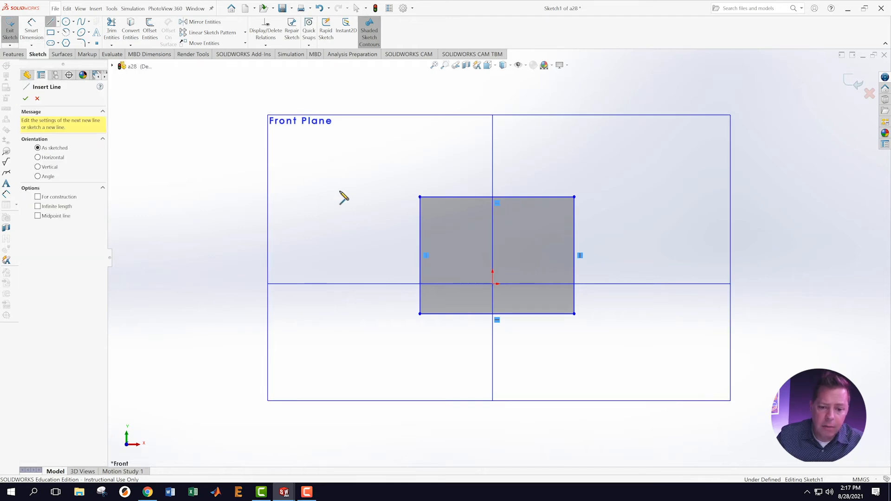
pyautogui.click(327, 210)
pyautogui.click(418, 145)
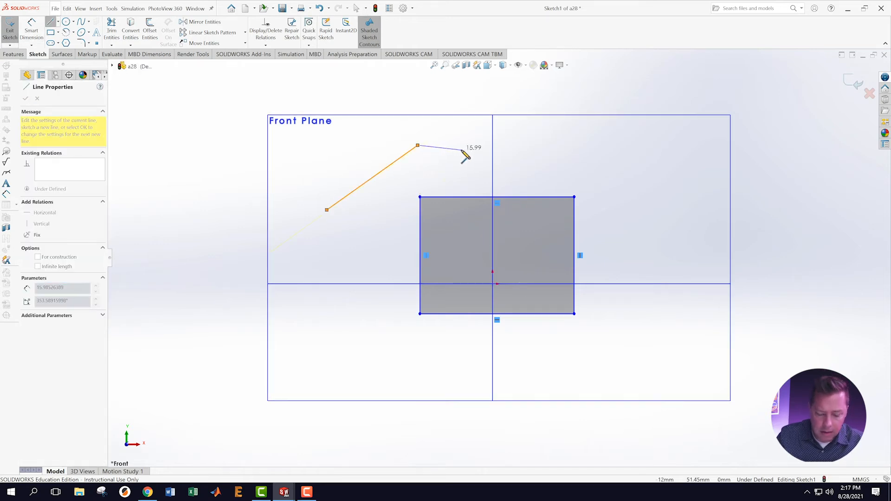
pyautogui.press('Escape')
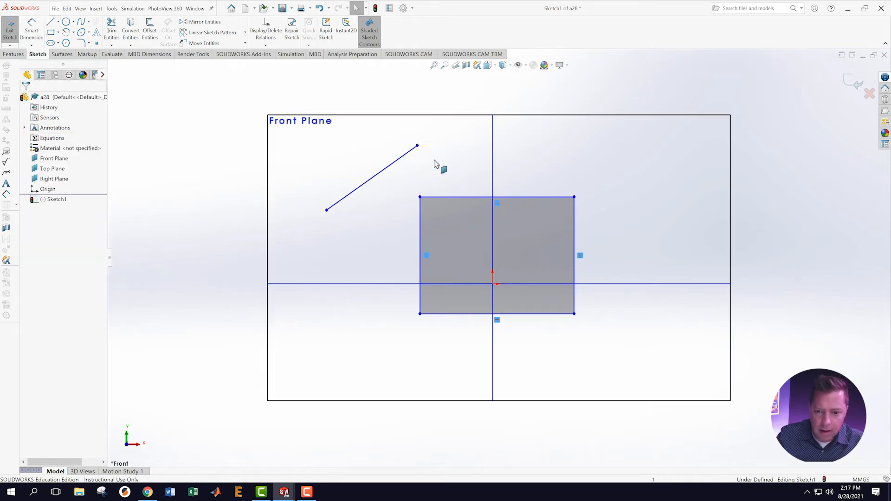
pyautogui.click(376, 180)
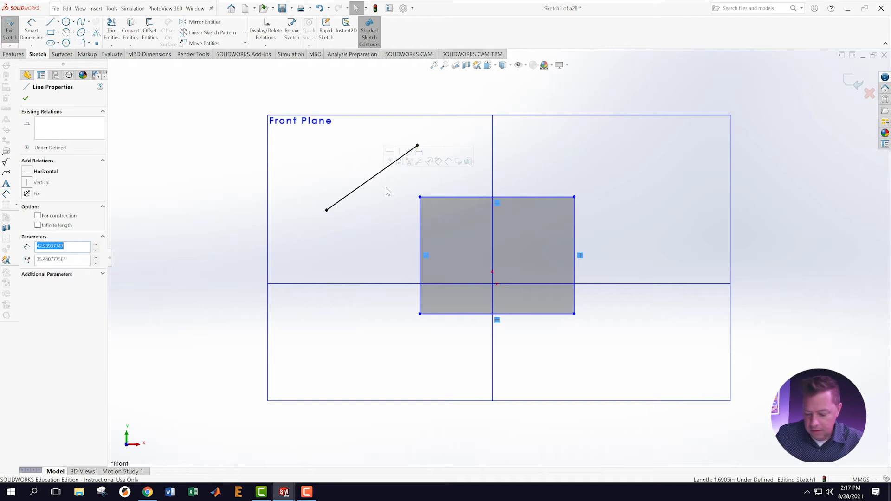
pyautogui.press('Delete')
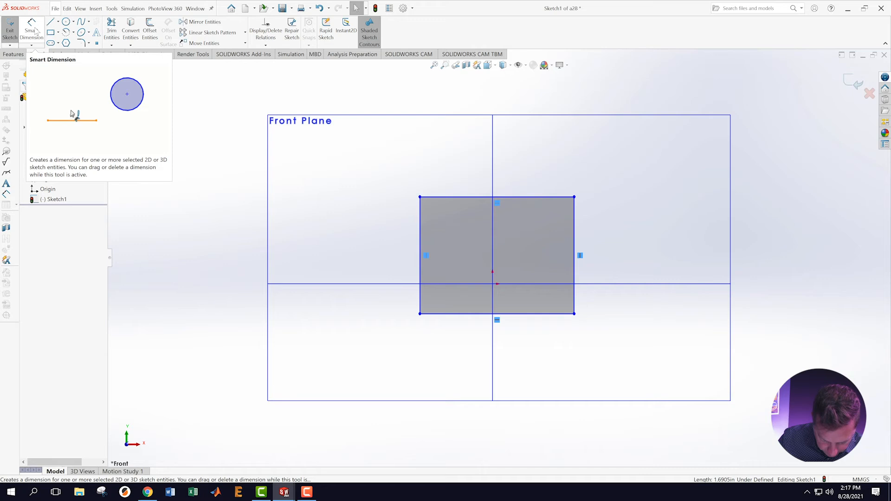
# Dimension the rectangle's lower horizontal edge to 100 mm, placing the dimension below the edge
pyautogui.click(36, 31)
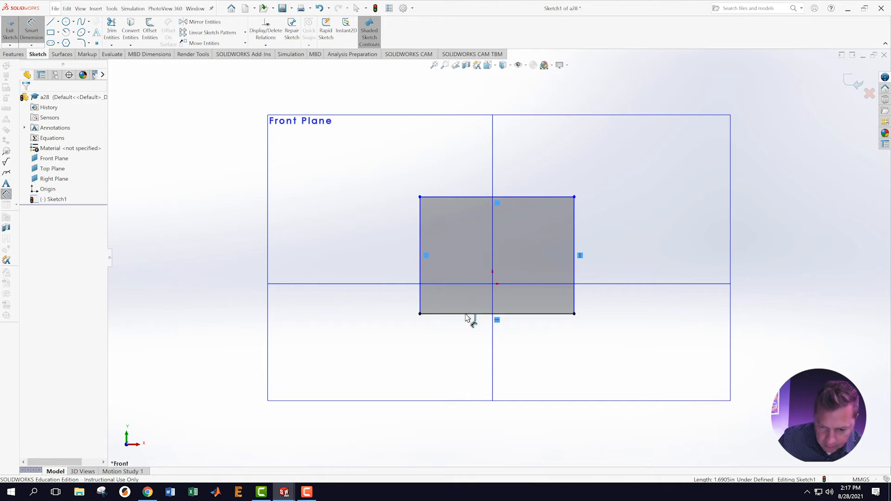
pyautogui.click(465, 314)
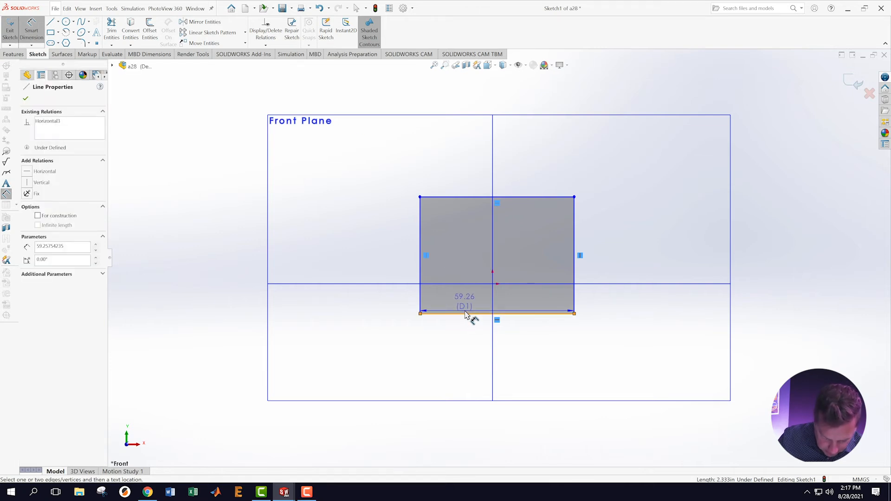
pyautogui.click(470, 335)
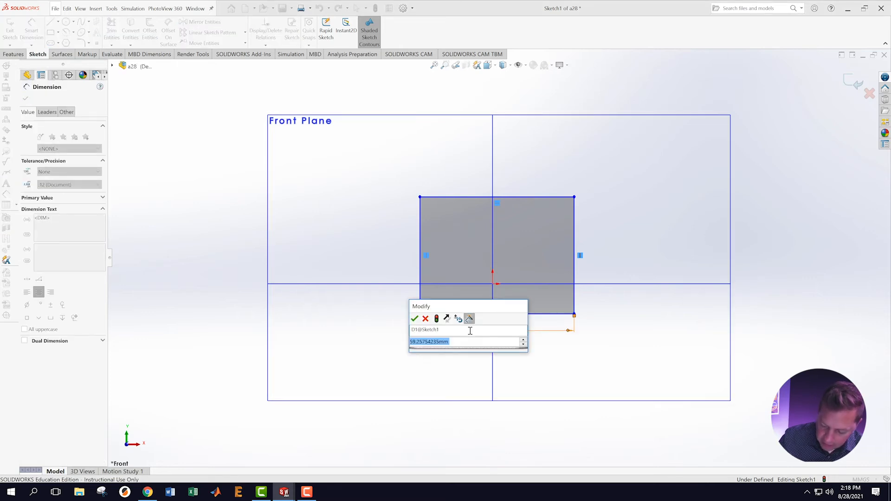
pyautogui.write('100')
pyautogui.press('Return')
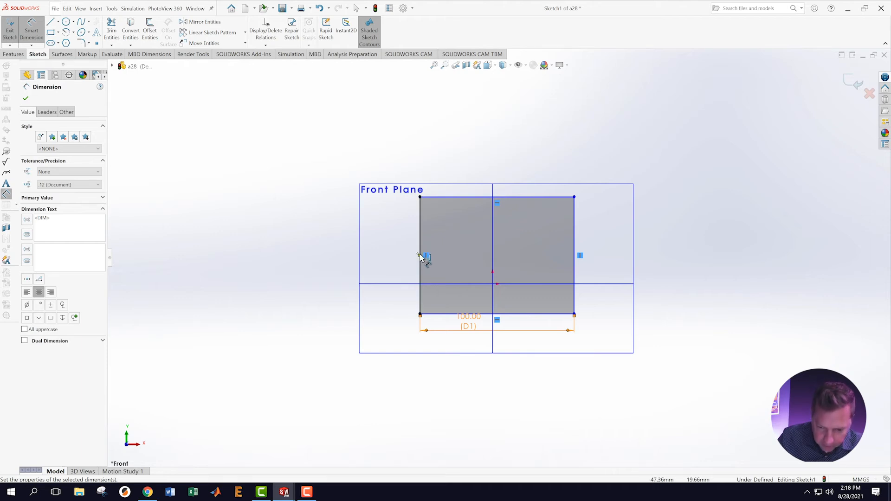
# Dimension the rectangle's left vertical edge to 150 mm, placing the dimension outside the rectangle
pyautogui.click(421, 272)
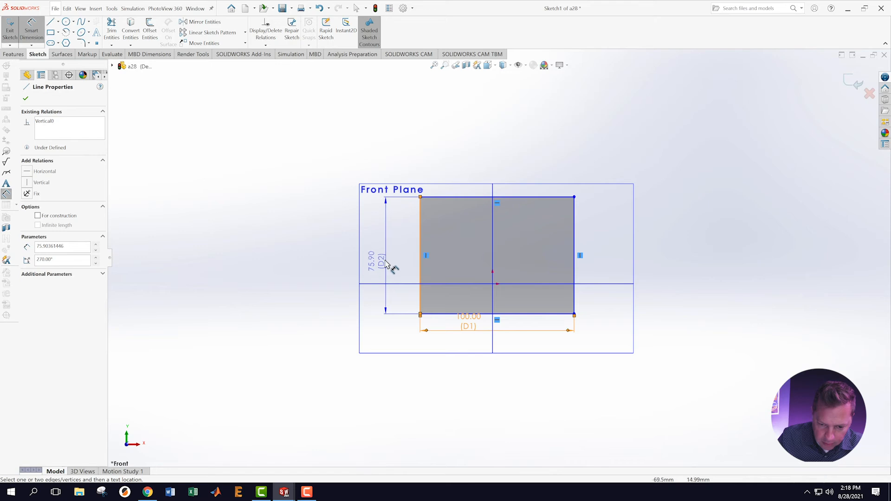
pyautogui.click(385, 263)
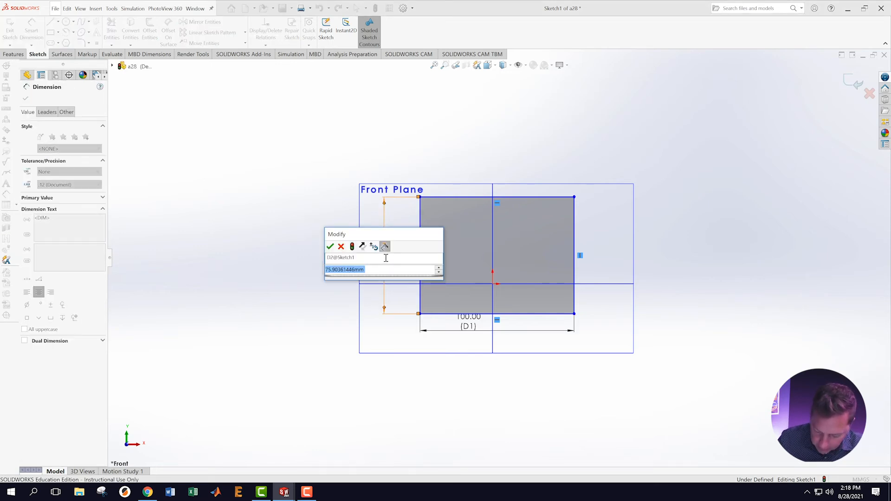
pyautogui.write('150')
pyautogui.press('Return')
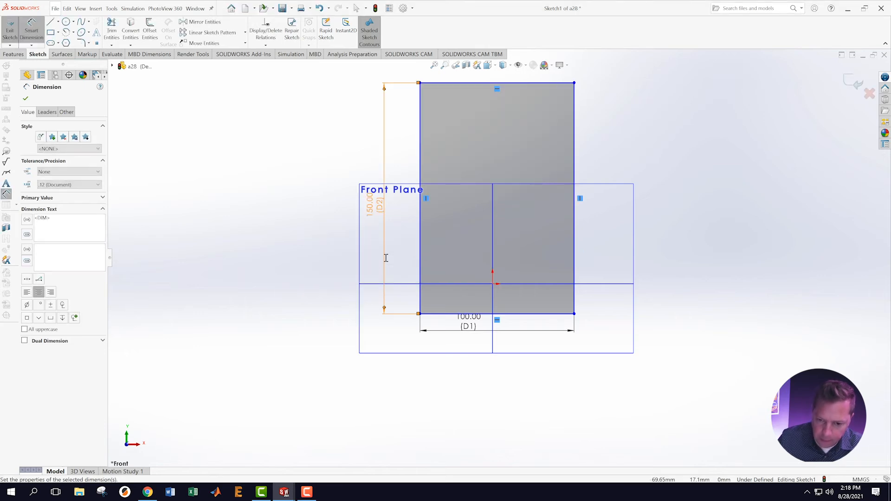
pyautogui.scroll(1, 538, 178)
pyautogui.scroll(-1, 533, 179)
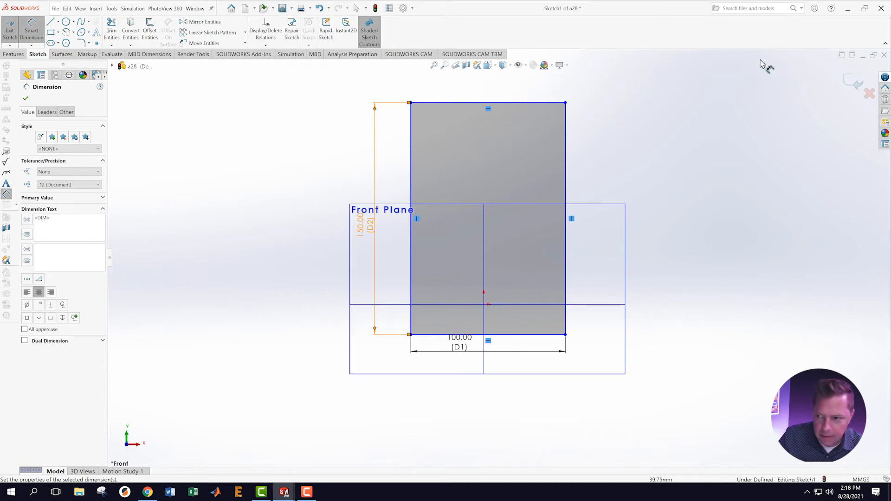
# Exit the rectangle sketch and return to the 3D part environment with nothing selected
pyautogui.click(852, 84)
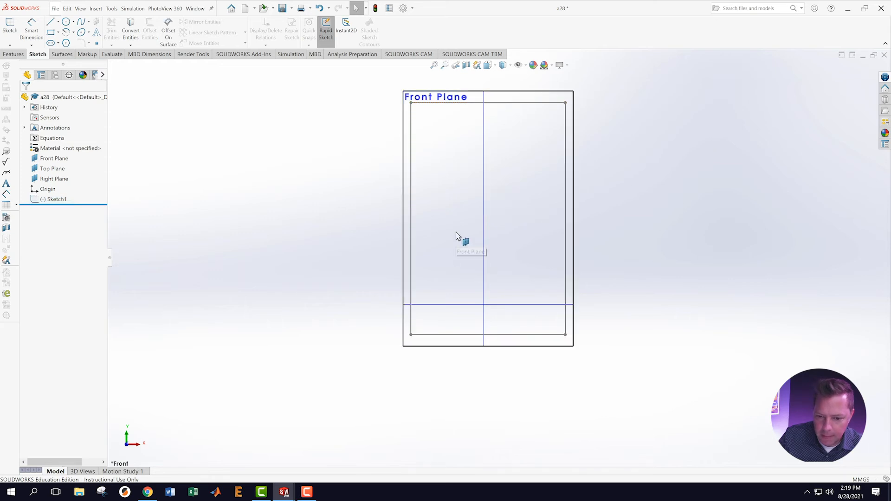
pyautogui.click(486, 221)
pyautogui.click(272, 210)
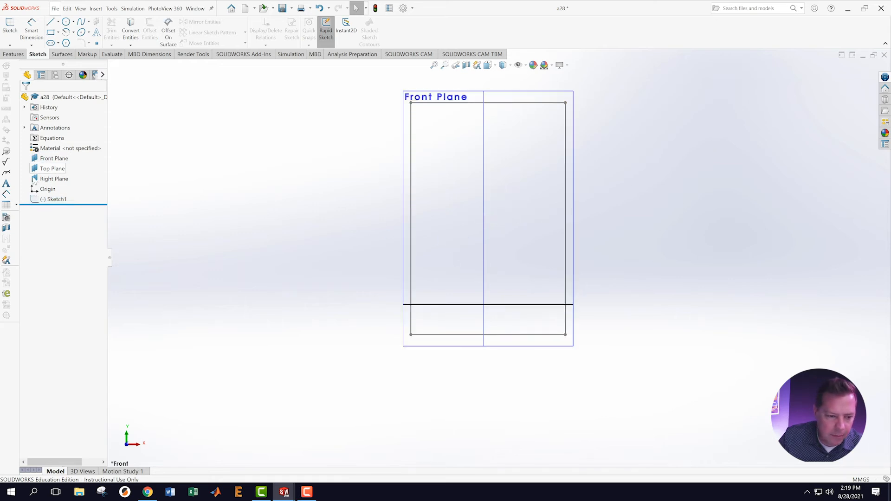
# Reopen the rectangle sketch for editing and move the whole rectangle until the origin lies inside it near its lower-right corner
pyautogui.rightClick(51, 200)
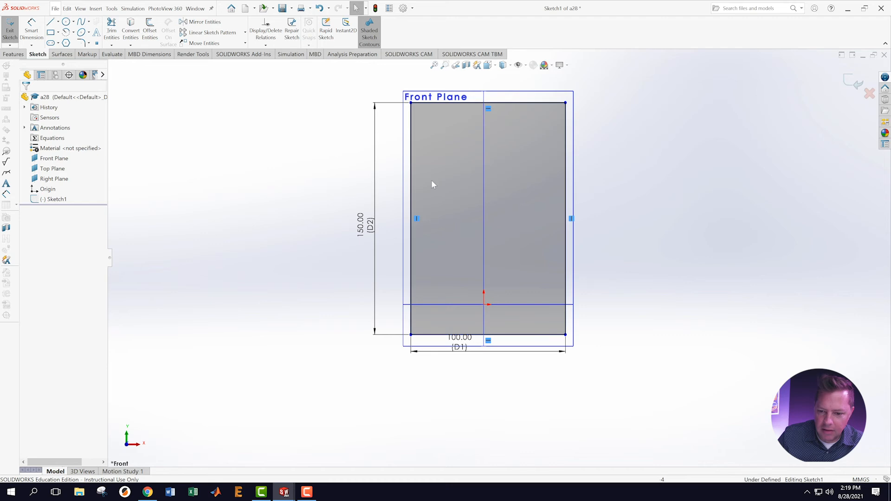
pyautogui.moveTo(455, 191)
pyautogui.mouseDown()
pyautogui.moveTo(423, 195)
pyautogui.moveTo(505, 230)
pyautogui.moveTo(480, 172)
pyautogui.moveTo(284, 222)
pyautogui.moveTo(404, 263)
pyautogui.moveTo(559, 226)
pyautogui.mouseUp()
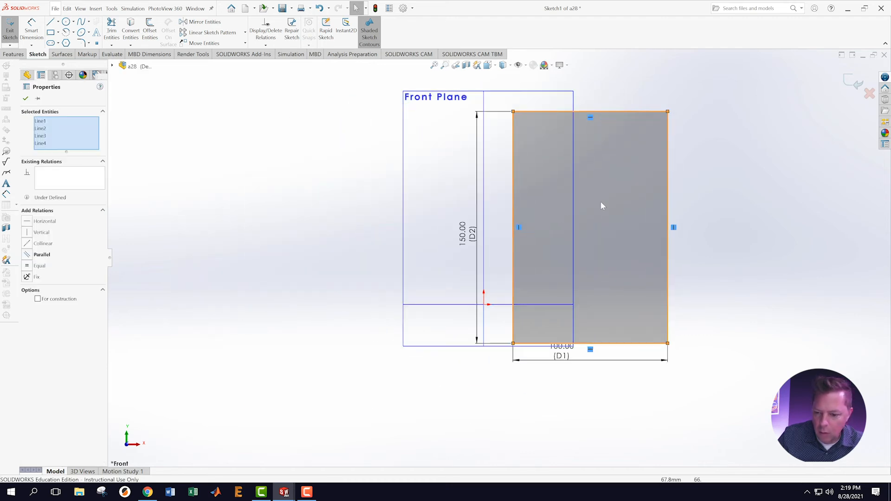
pyautogui.moveTo(617, 204)
pyautogui.mouseDown()
pyautogui.moveTo(456, 234)
pyautogui.moveTo(473, 195)
pyautogui.mouseUp()
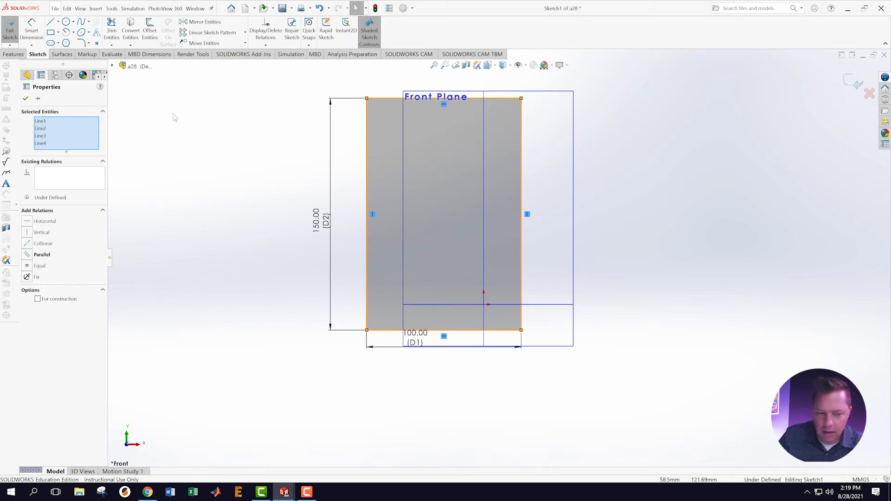
# Clear the selection, exit the rectangle sketch and reopen it for editing
pyautogui.click(26, 98)
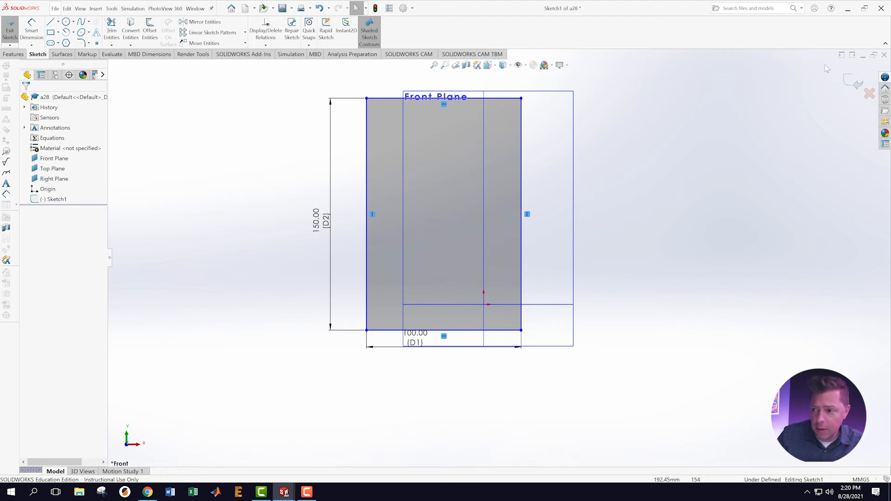
pyautogui.click(855, 83)
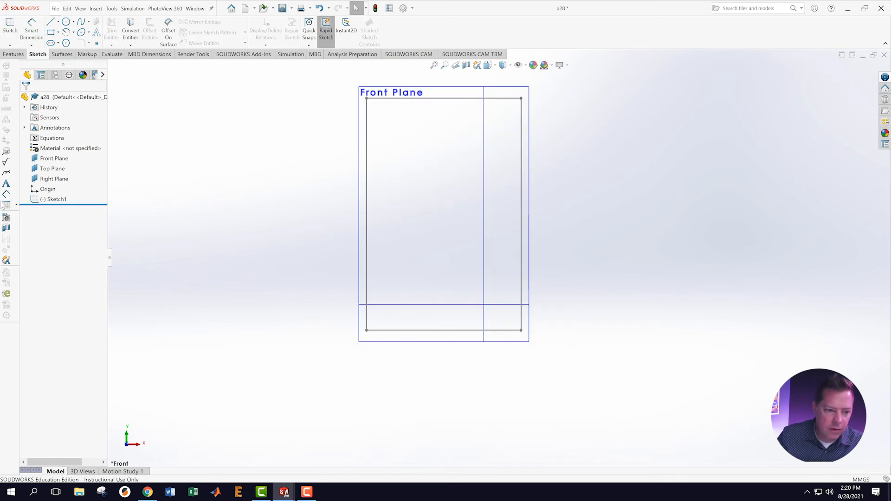
pyautogui.rightClick(47, 200)
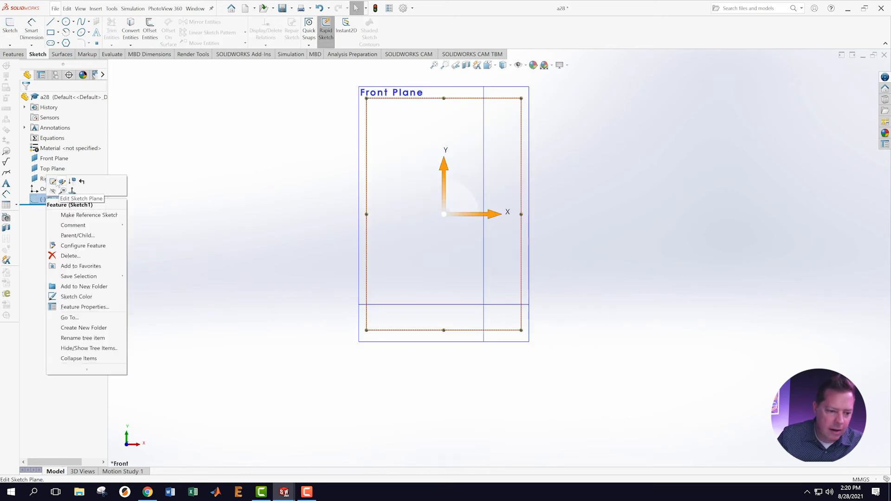
pyautogui.click(52, 181)
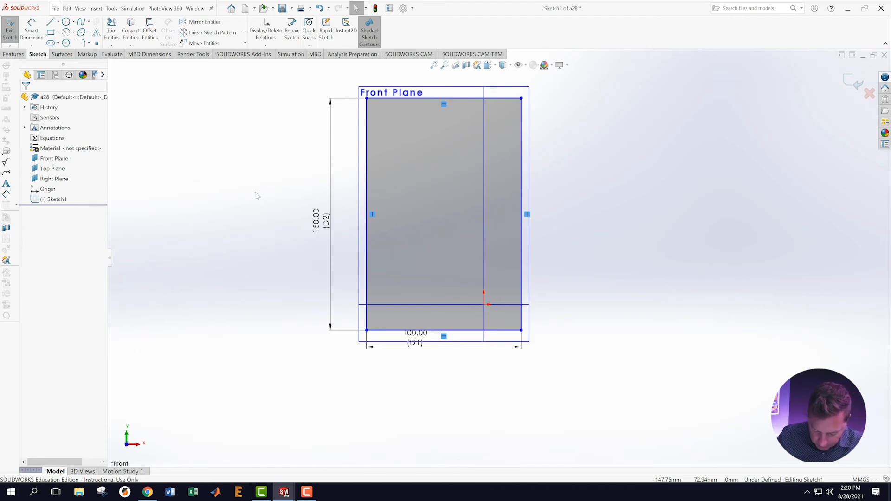
# Make the rectangle's lower-right corner coincident with the origin and exit the sketch
pyautogui.click(521, 330)
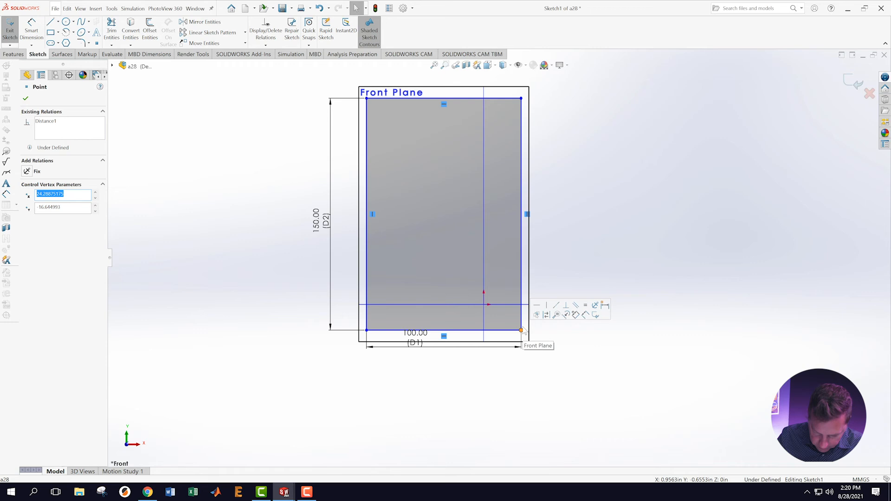
pyautogui.keyDown('ctrl'); pyautogui.click(484, 305); pyautogui.keyUp('ctrl')
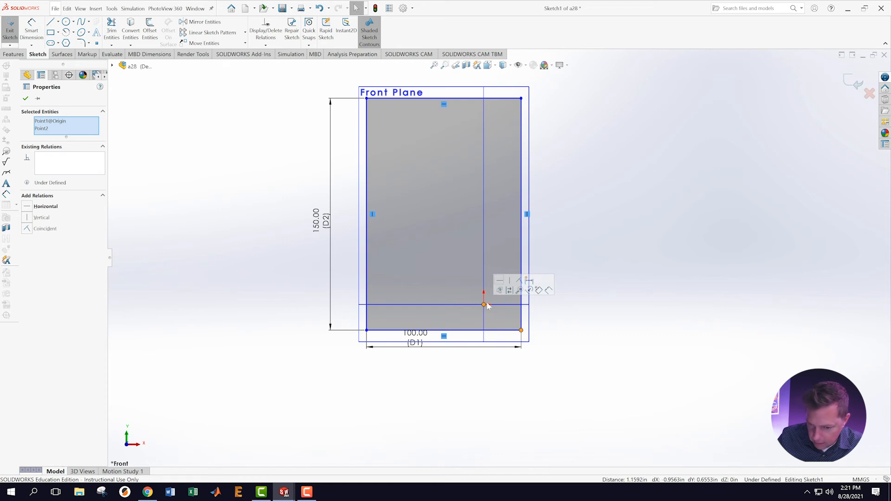
pyautogui.click(520, 281)
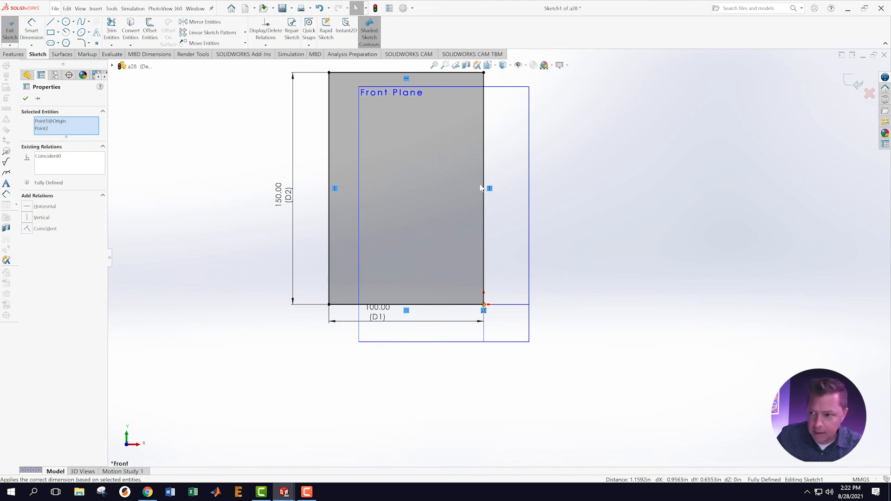
pyautogui.click(857, 83)
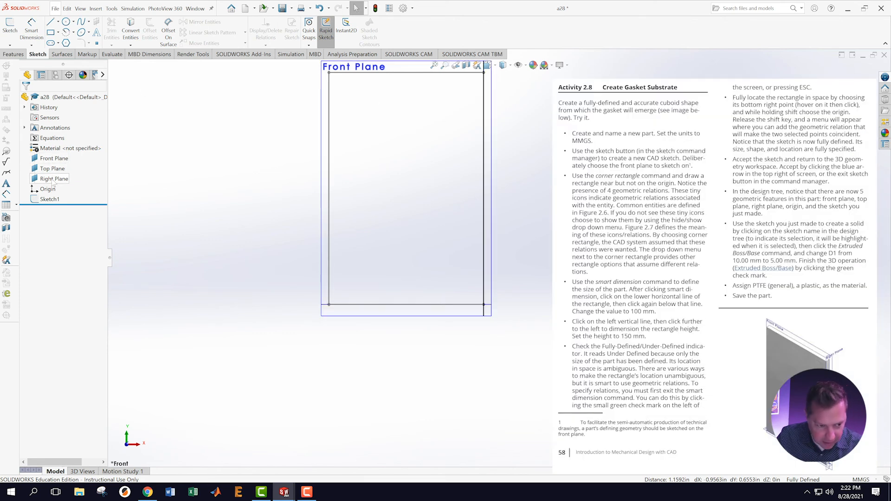
# Extrude the rectangle sketch as a blind boss with a depth of 5 mm
pyautogui.moveTo(52, 204)
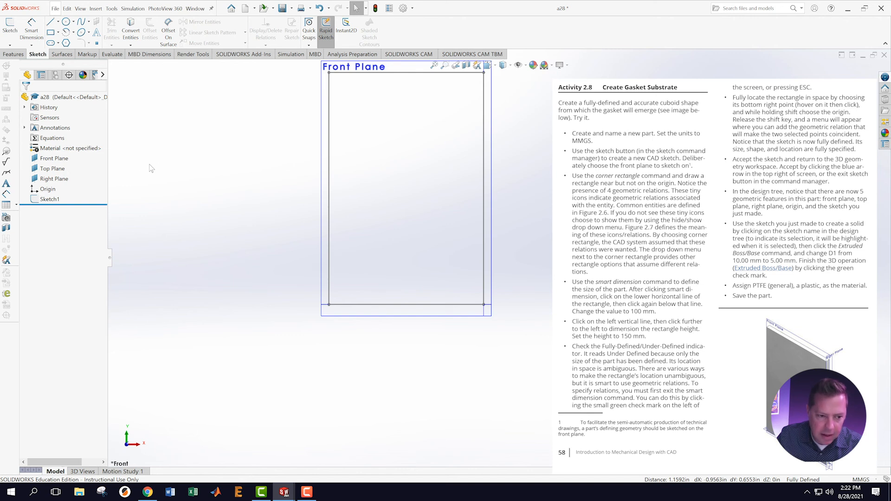
pyautogui.click(48, 199)
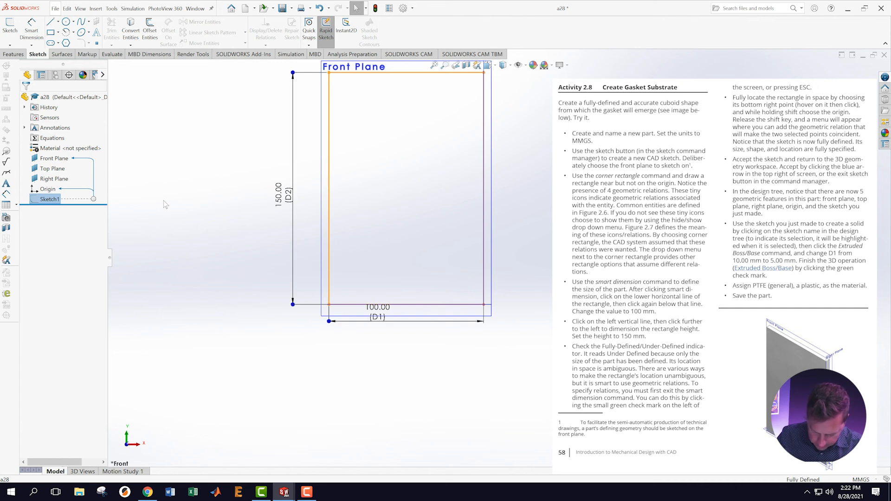
pyautogui.click(13, 54)
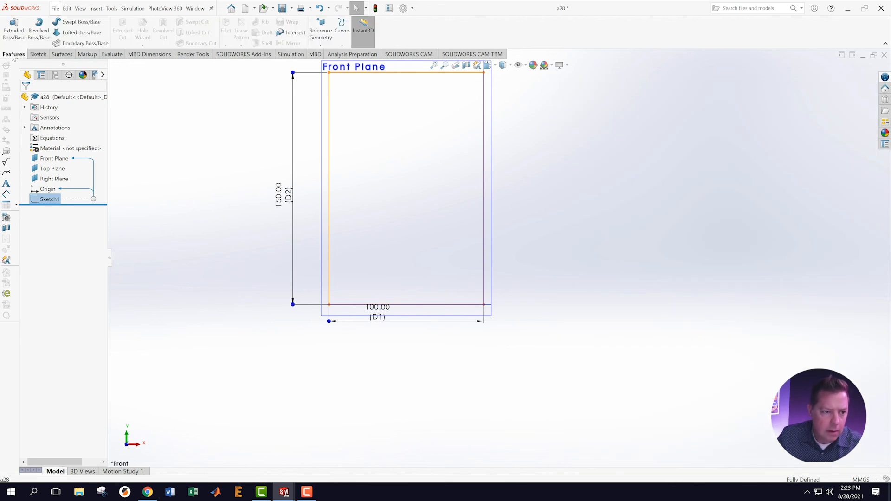
pyautogui.click(11, 22)
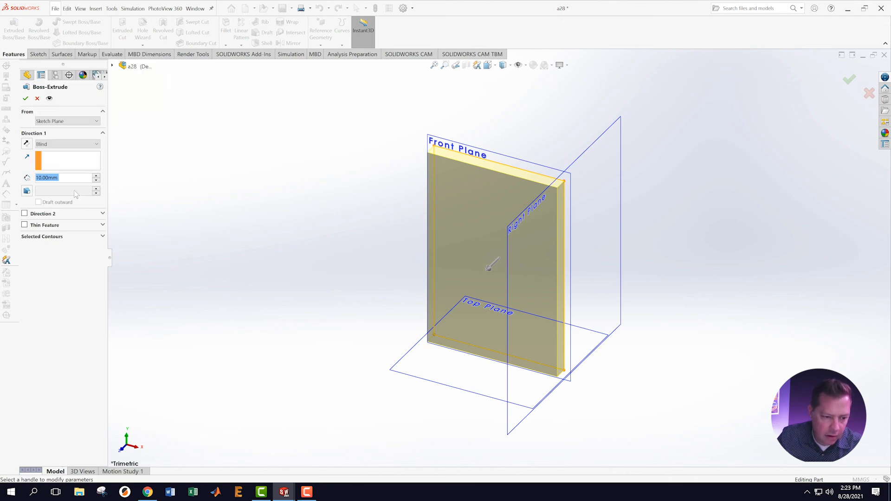
pyautogui.write('5')
pyautogui.press('Return')
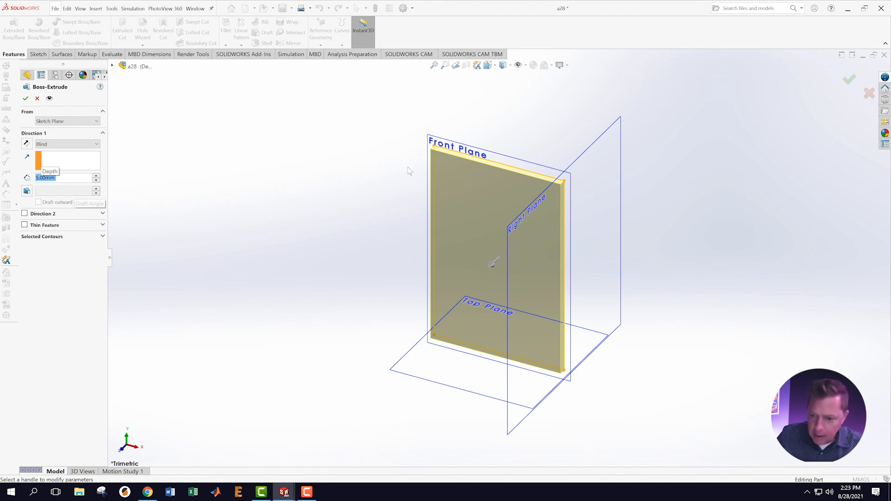
pyautogui.click(849, 80)
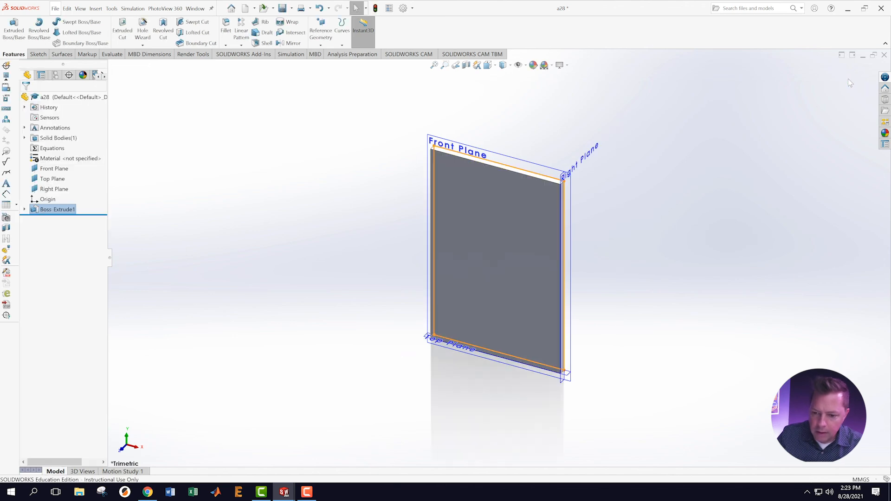
# Hide the reference planes displayed around the extruded plate
pyautogui.moveTo(671, 248)
pyautogui.mouseDown(button='middle')
pyautogui.moveTo(564, 171)
pyautogui.moveTo(503, 183)
pyautogui.moveTo(663, 216)
pyautogui.moveTo(675, 235)
pyautogui.mouseUp(button='middle')
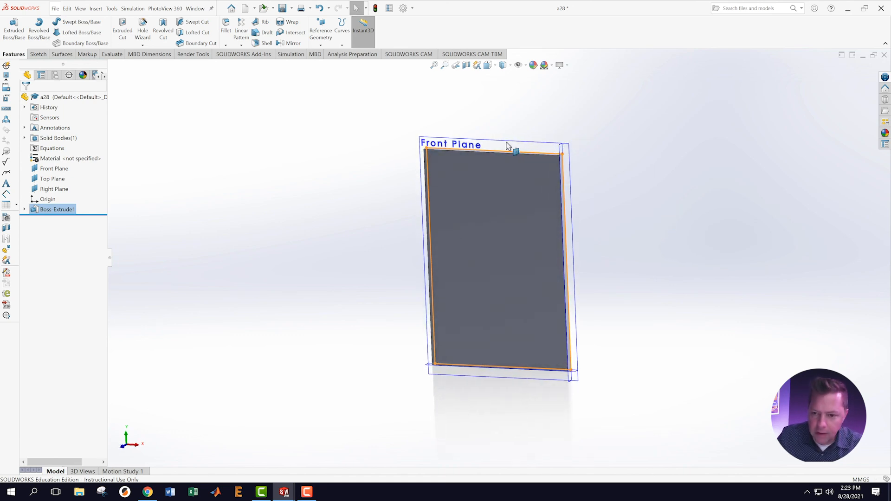
pyautogui.click(598, 155)
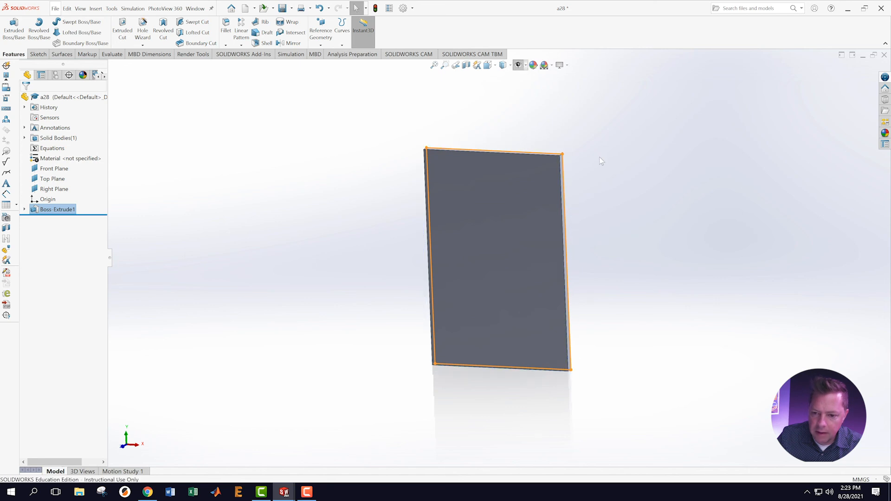
# Inspect the plate's interior with a section view parallel to the Top Plane, offset partway up the plate, and turn the section off
pyautogui.moveTo(596, 155); pyautogui.dragTo(571, 186, button='middle')
pyautogui.click(467, 65)
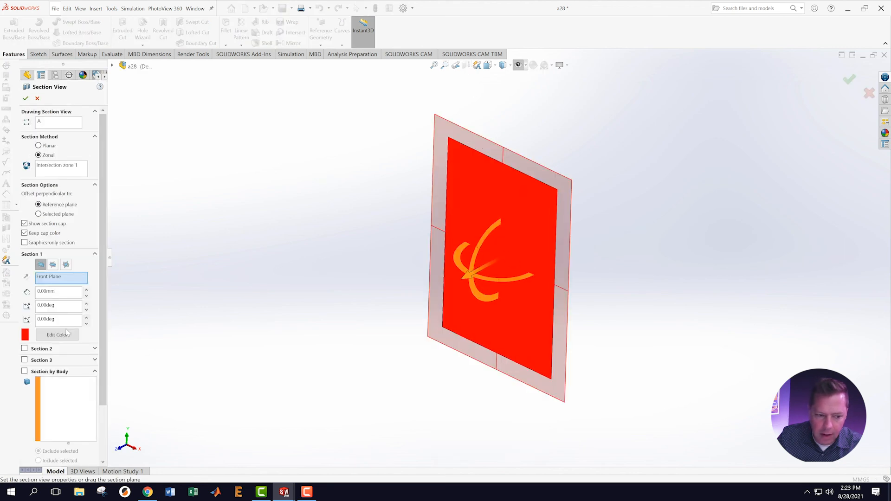
pyautogui.click(53, 264)
pyautogui.moveTo(502, 317); pyautogui.dragTo(539, 250)
pyautogui.click(849, 80)
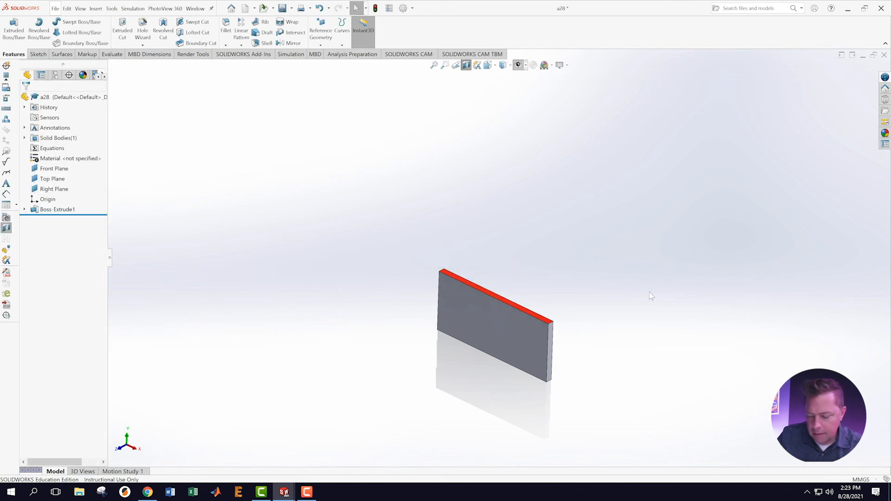
pyautogui.click(466, 65)
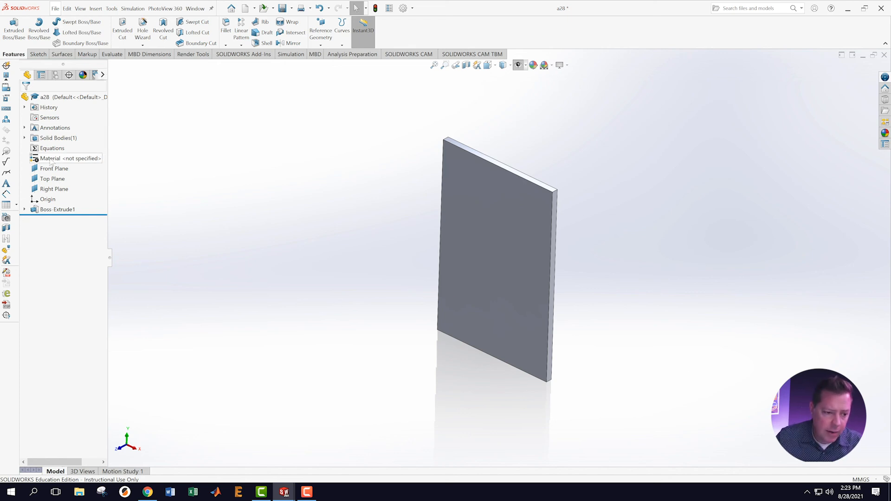
# Assign the plastic PTFE (general) from the SOLIDWORKS Materials library to the part
pyautogui.rightClick(48, 161)
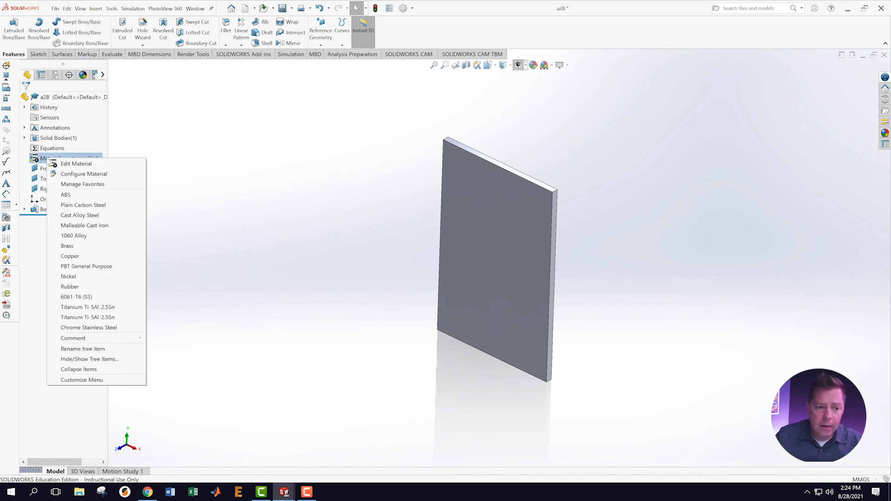
pyautogui.click(70, 165)
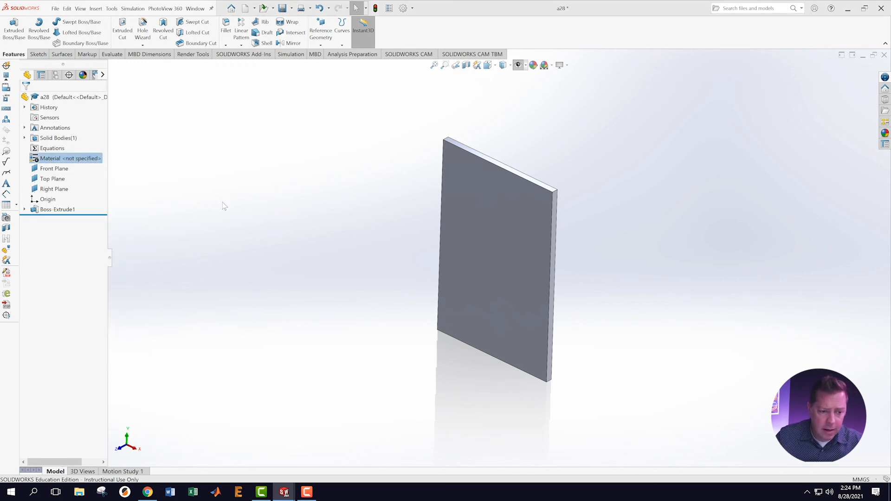
pyautogui.click(275, 174)
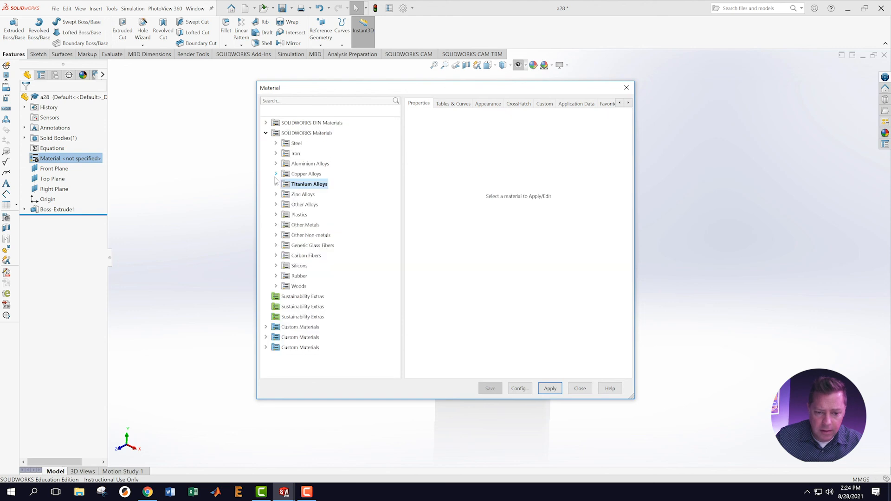
pyautogui.click(276, 215)
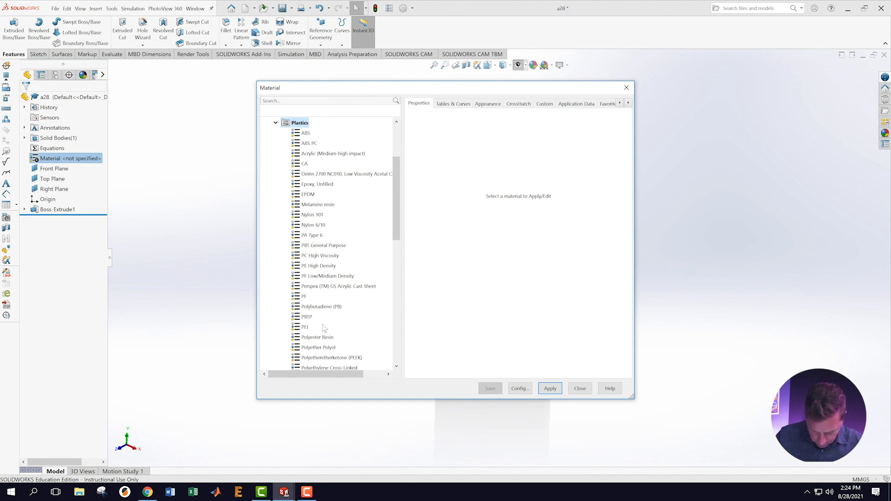
pyautogui.scroll(-10, 331, 322)
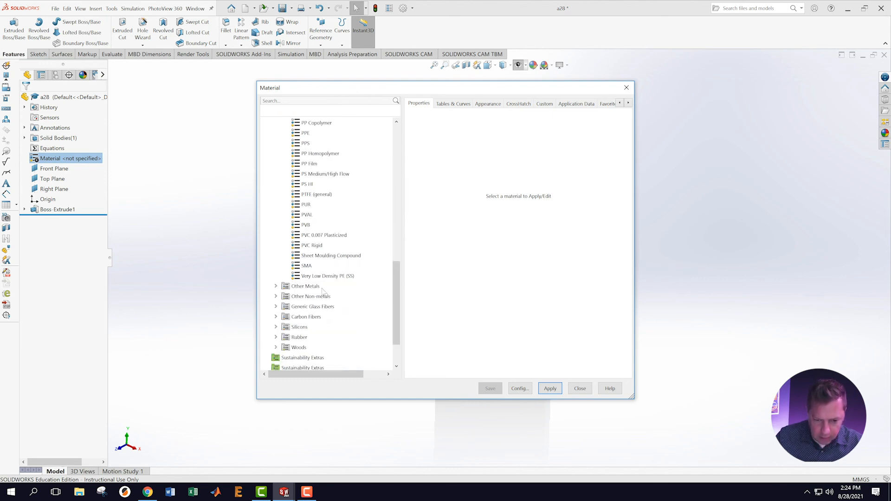
pyautogui.click(302, 195)
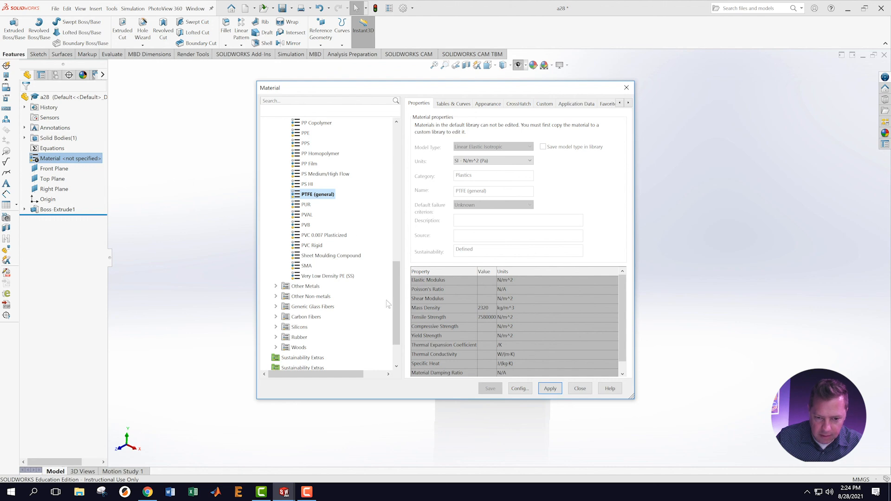
pyautogui.click(550, 389)
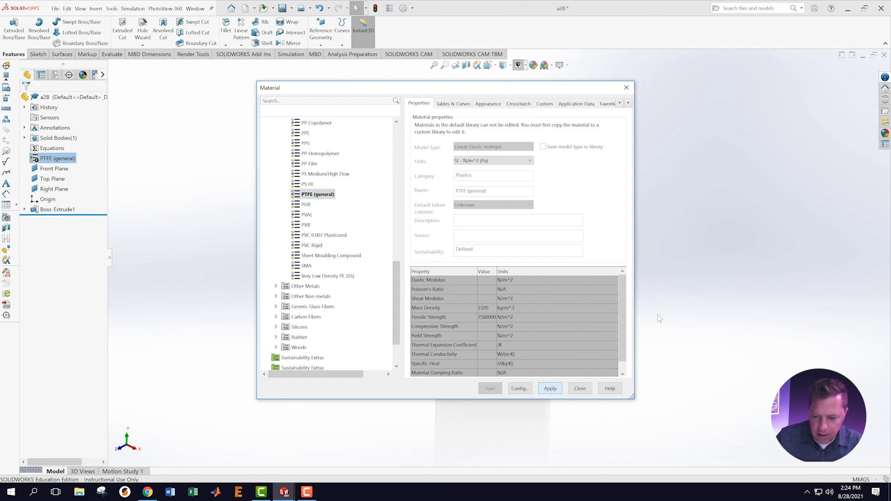
pyautogui.click(580, 388)
# Save the a28 part
pyautogui.moveTo(612, 246); pyautogui.dragTo(590, 223, button='middle')
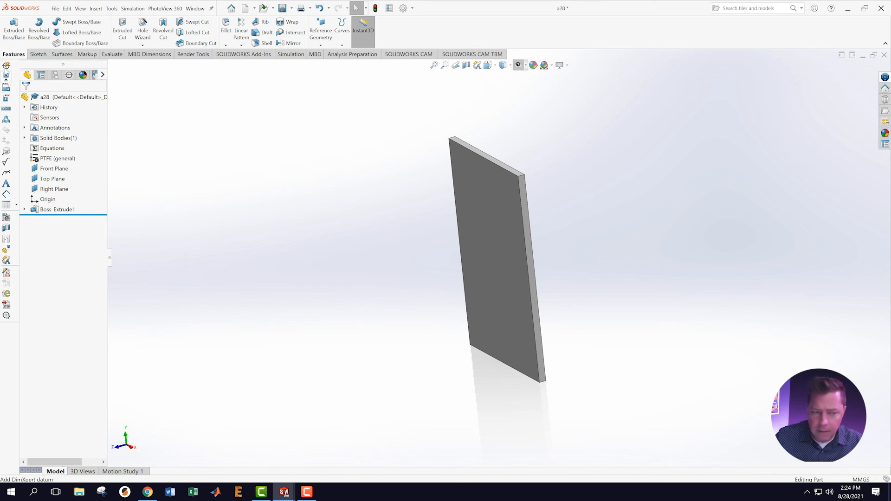
pyautogui.click(55, 9)
pyautogui.click(81, 103)
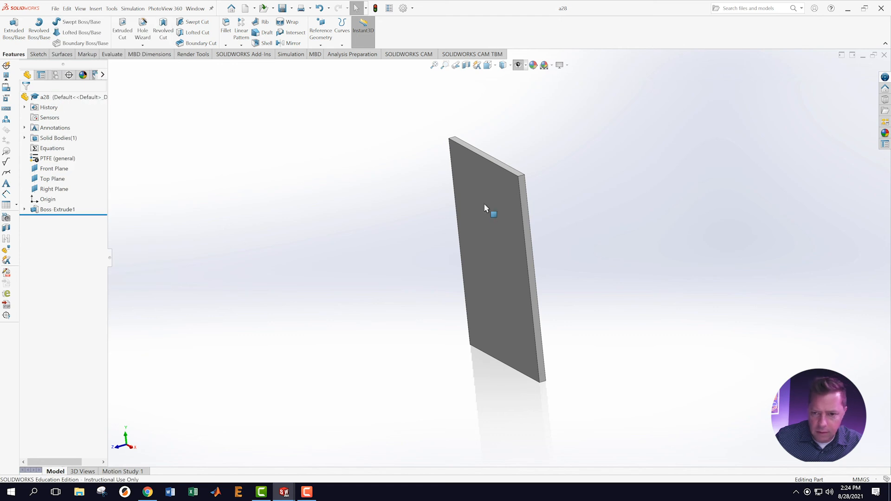